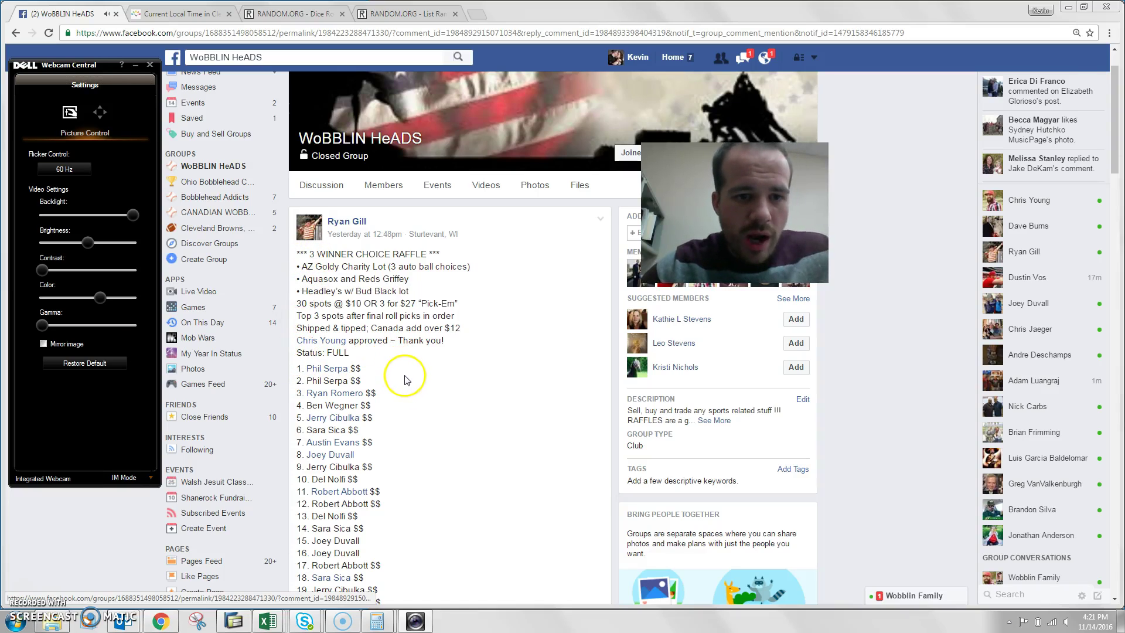
Bring the Chrome window in front of the webcam settings
left_click(405, 380)
scroll(387, 378, "down", 1)
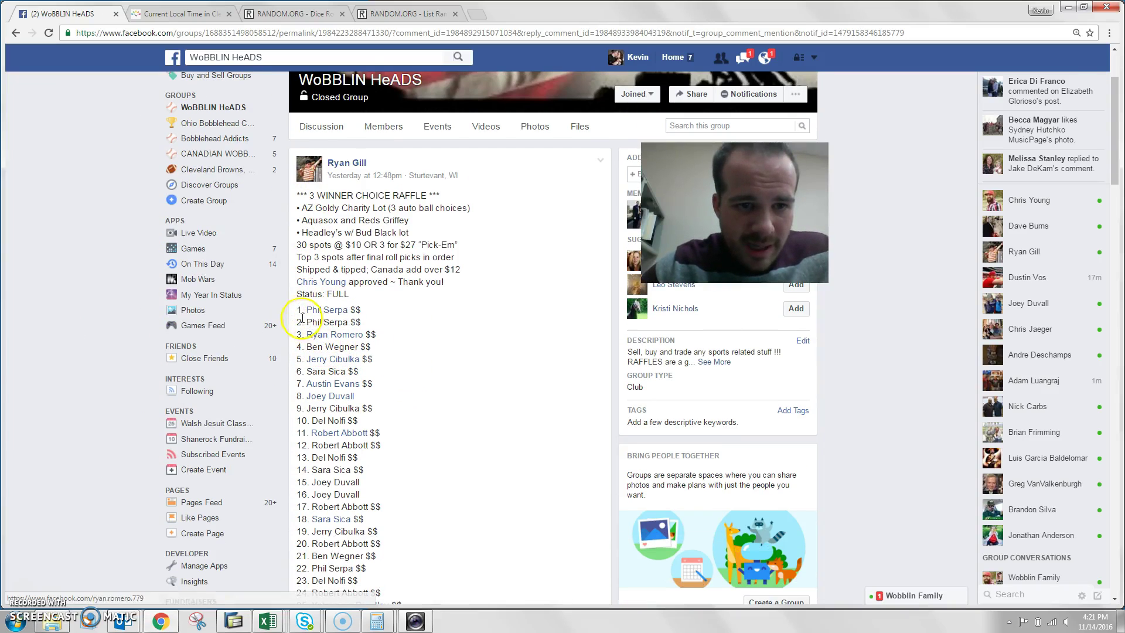
left_click_drag(298, 309, 408, 491)
scroll(391, 384, "down", 2)
scroll(409, 381, "down", 5)
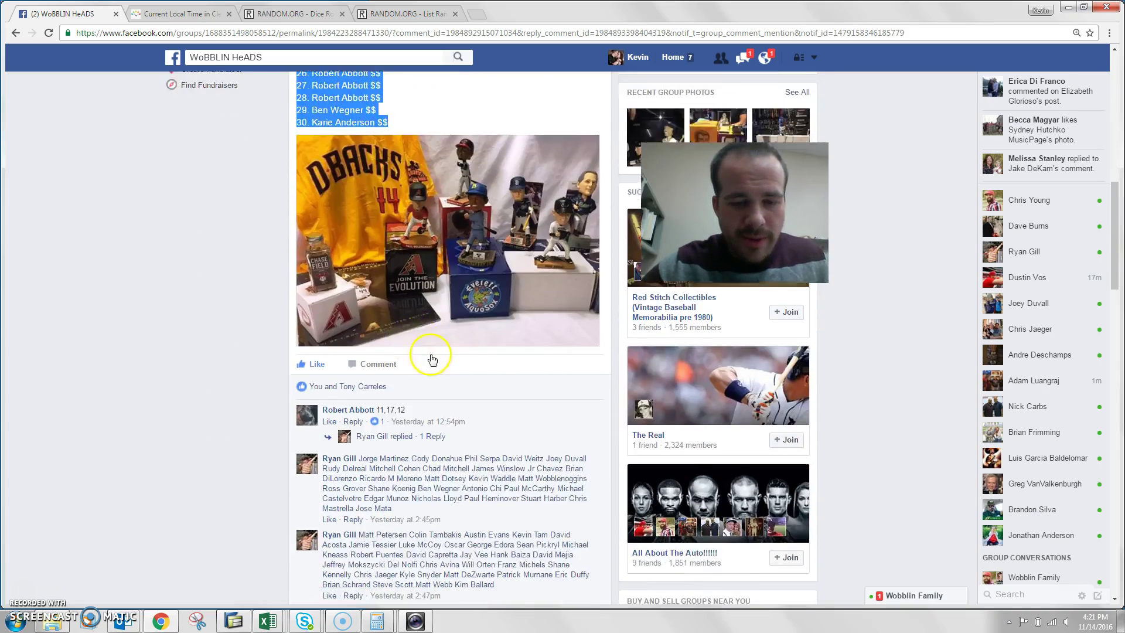
scroll(427, 360, "down", 5)
scroll(396, 457, "down", 5)
scroll(378, 527, "down", 3)
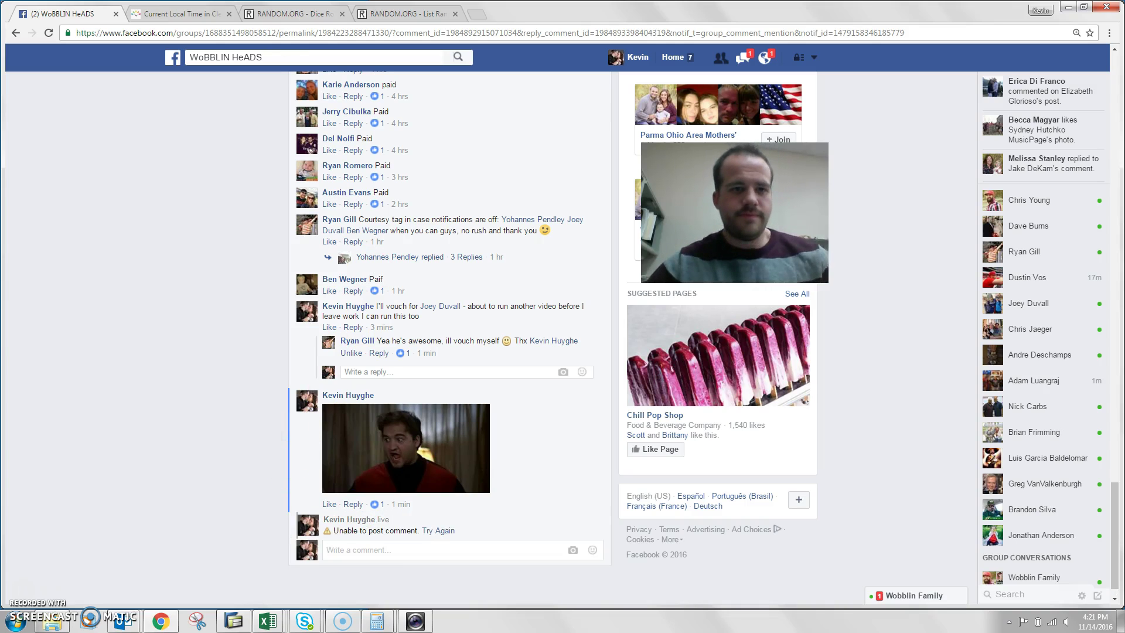
Check Cleveland's time, paste the 30-name list into the List Randomizer, and roll a six and three
left_click(204, 16)
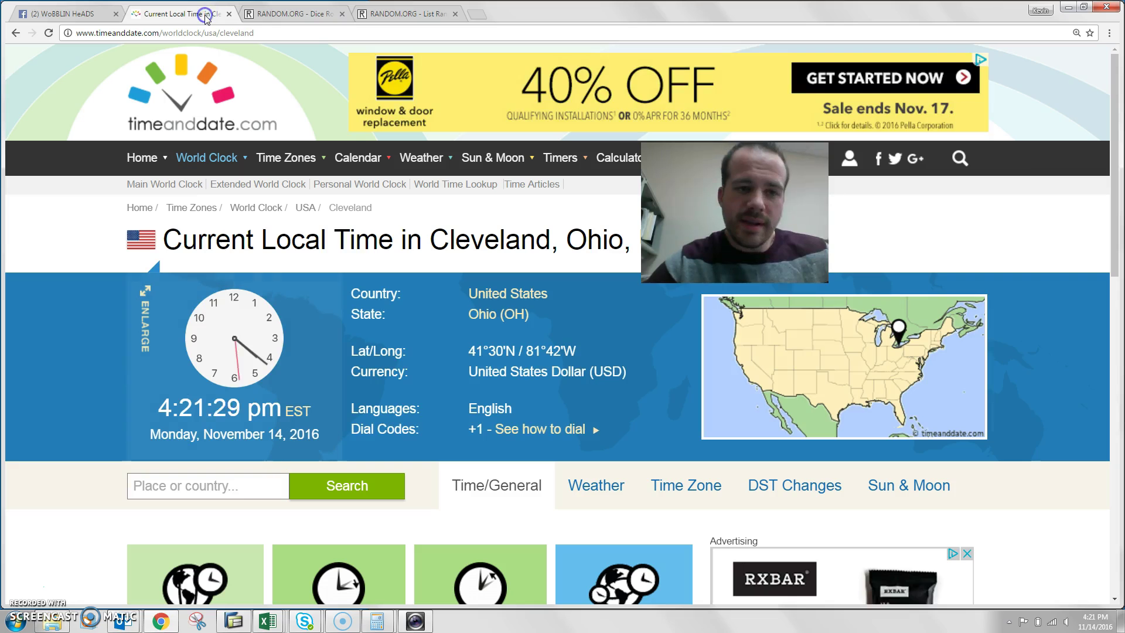
left_click(414, 15)
left_click(382, 378)
key("ctrl+v")
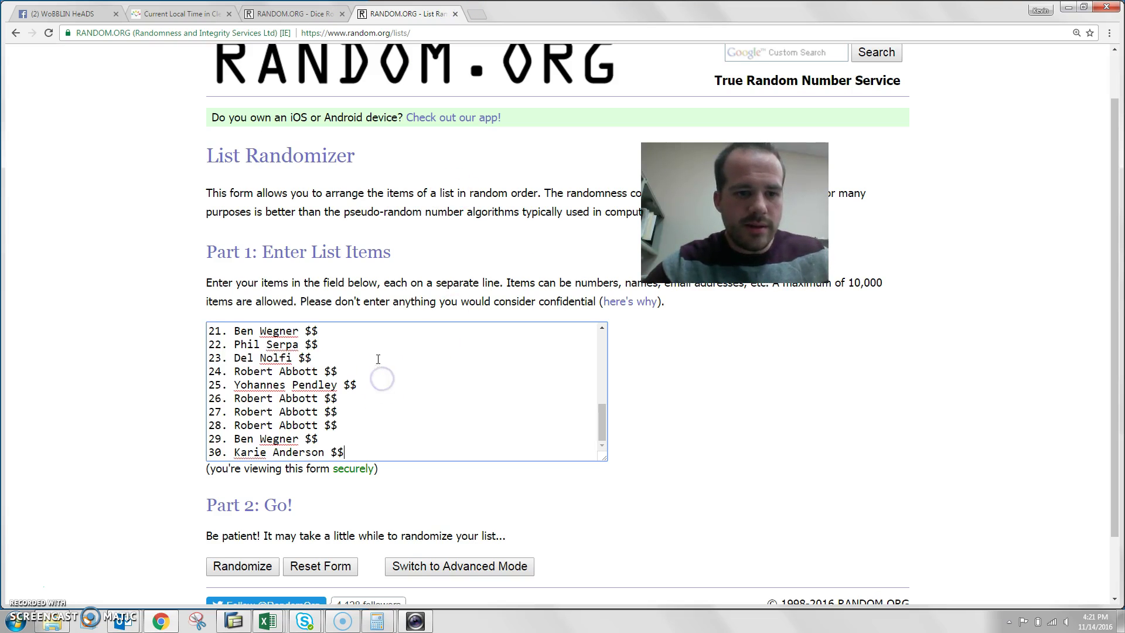
left_click(299, 14)
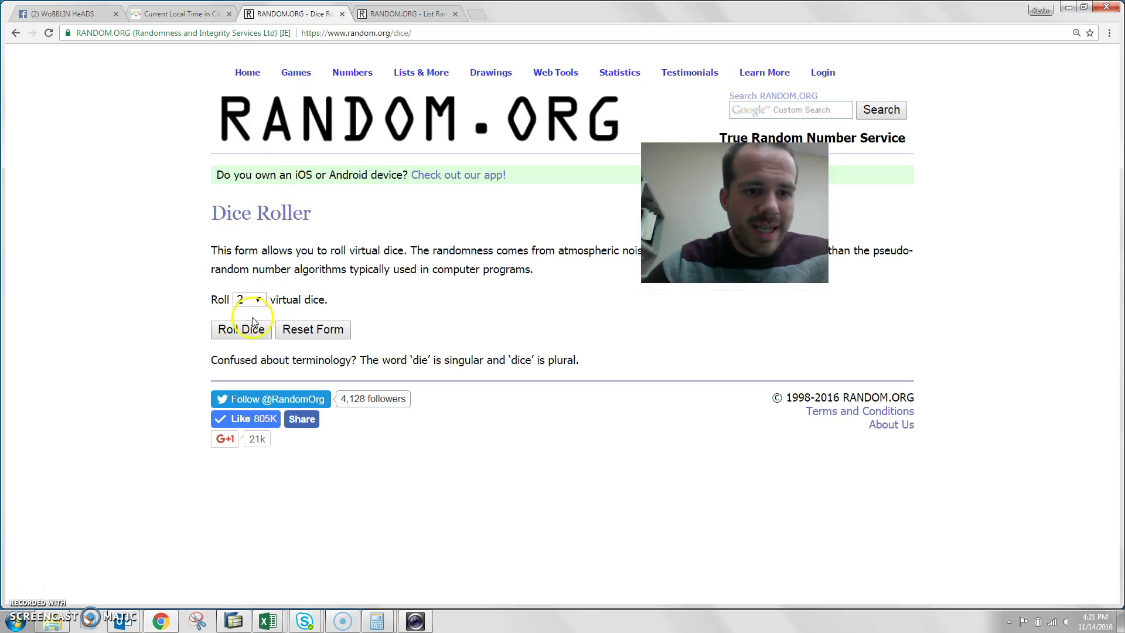
left_click(247, 333)
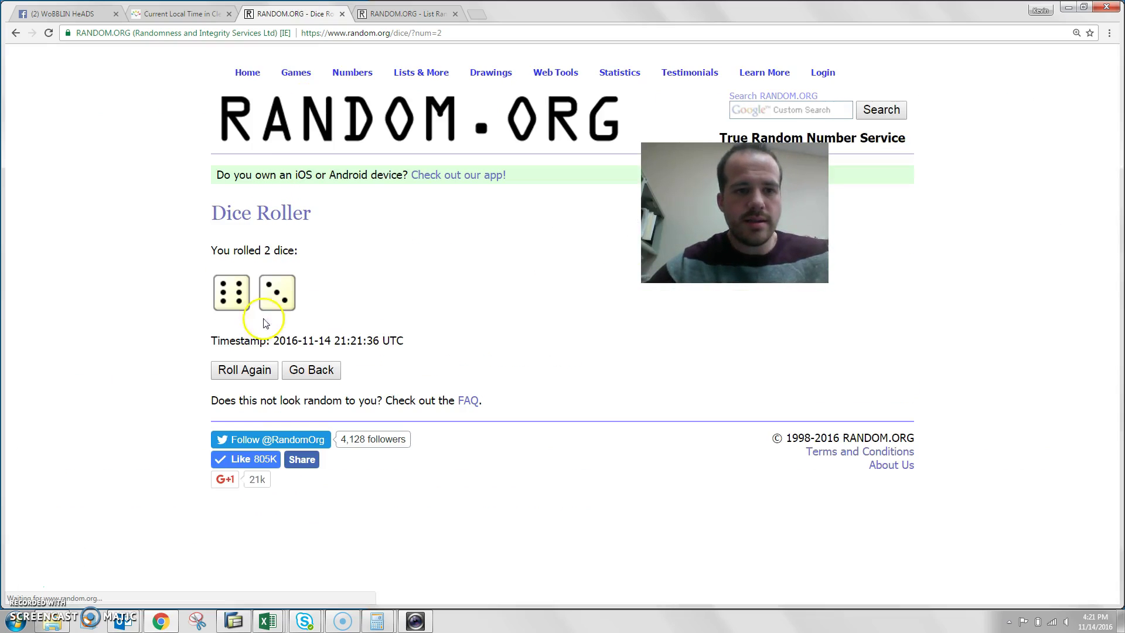
Shuffle the 30-name list with Randomize and repeated Again!, marking the eight-shuffle count and rechecking the dice
left_click(405, 7)
scroll(220, 352, "down", 1)
left_click(267, 497)
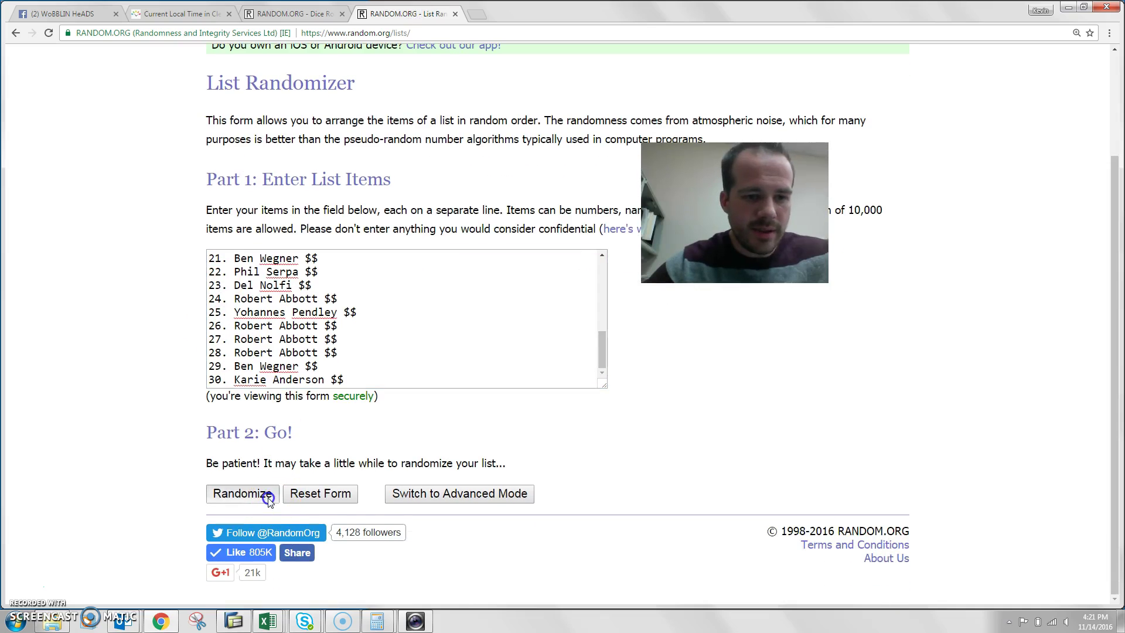
scroll(222, 522, "down", 3)
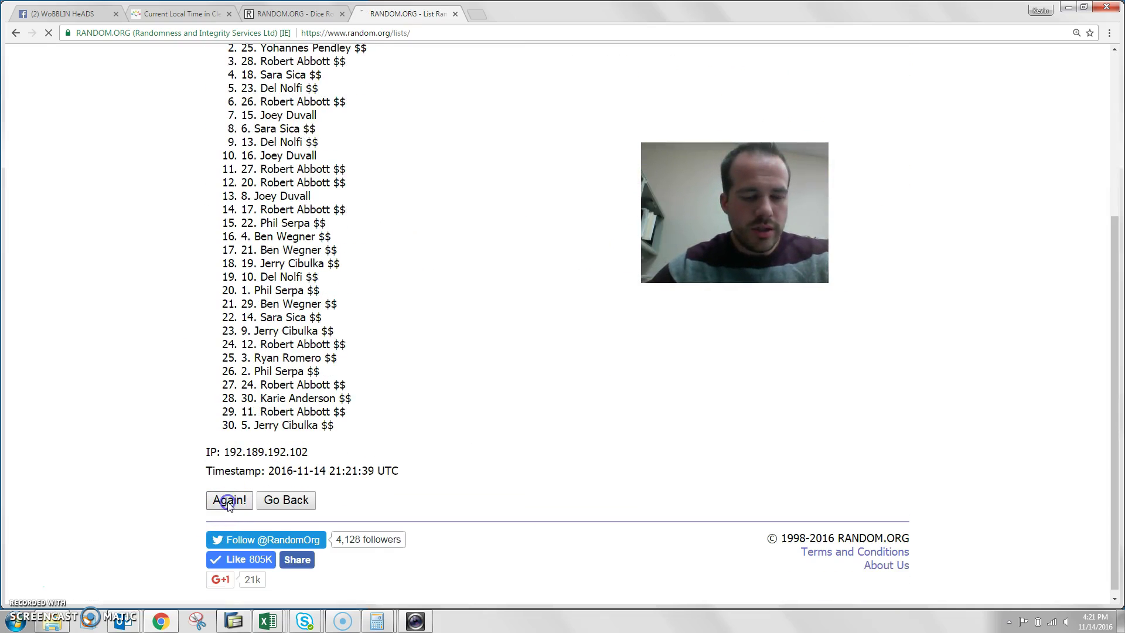
scroll(228, 505, "down", 5)
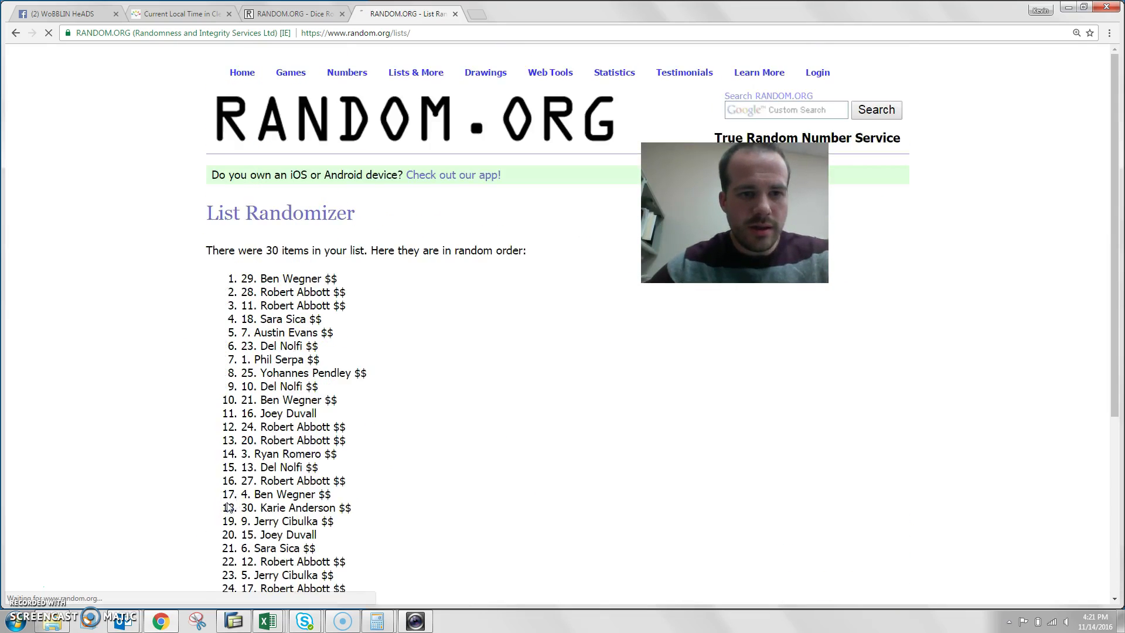
scroll(228, 506, "down", 5)
scroll(228, 498, "down", 5)
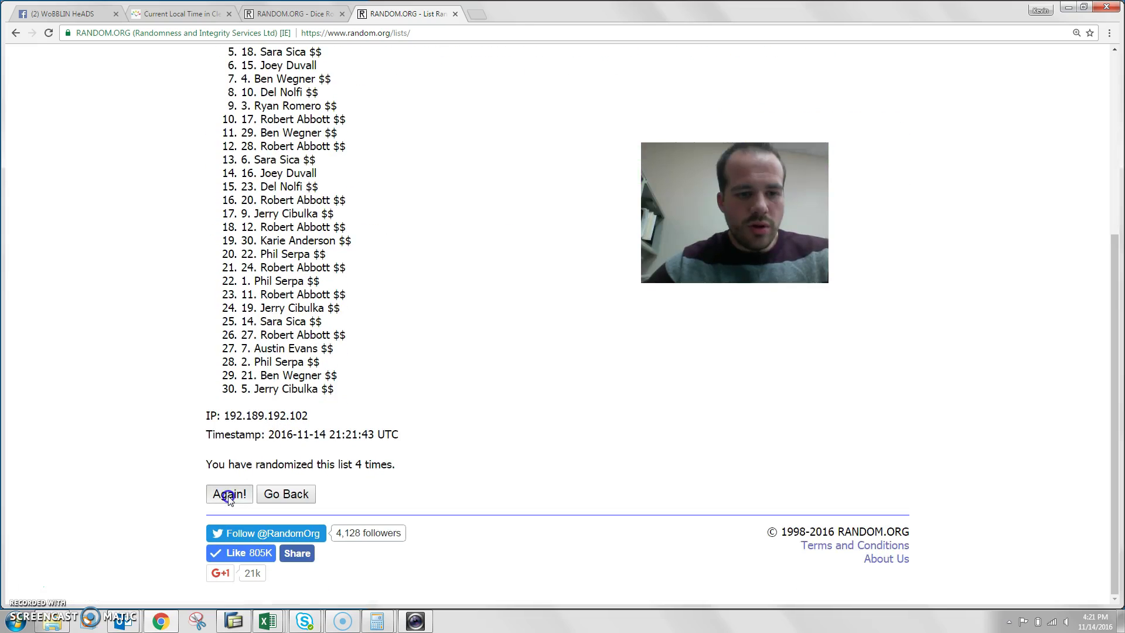
scroll(227, 498, "down", 5)
left_click(228, 497)
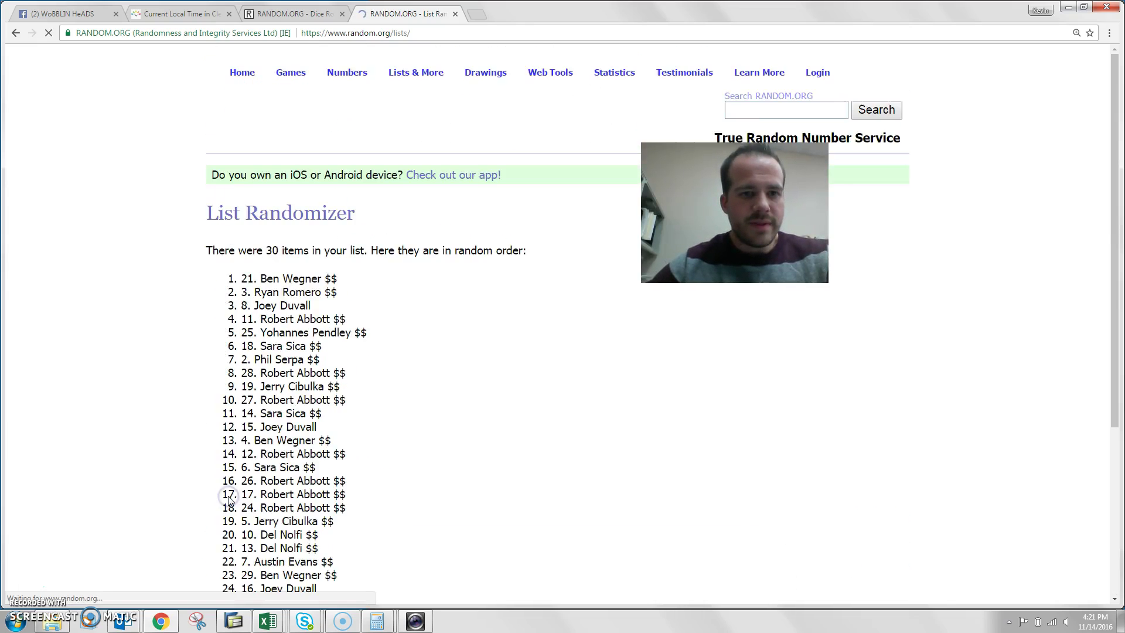
scroll(227, 501, "down", 5)
left_click(228, 498)
scroll(228, 497, "down", 5)
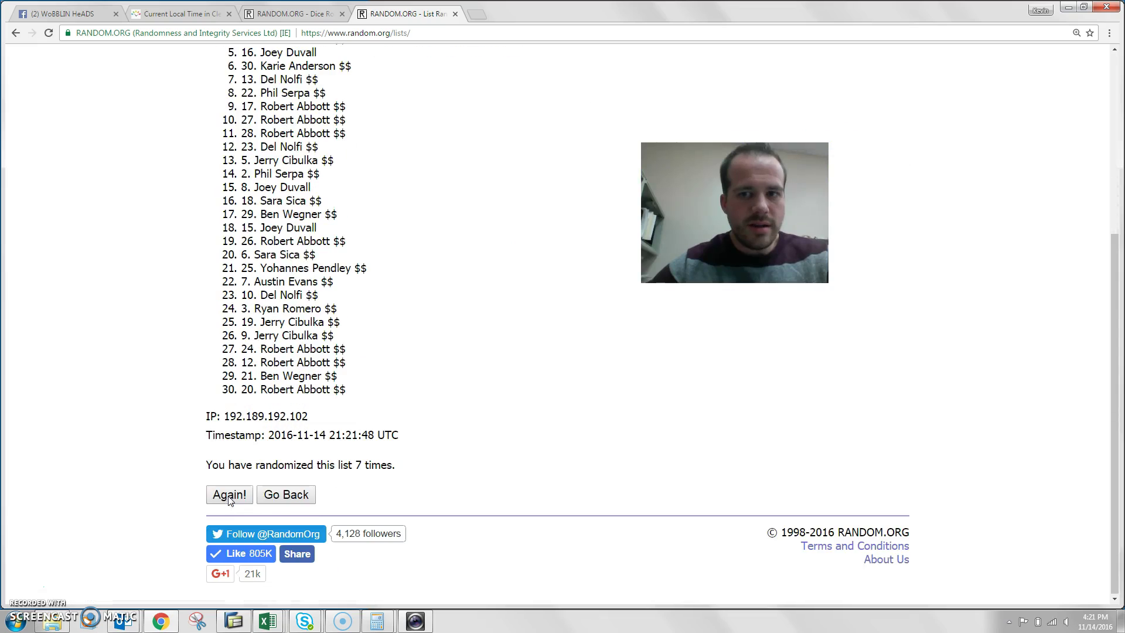
left_click(228, 498)
scroll(317, 483, "down", 5)
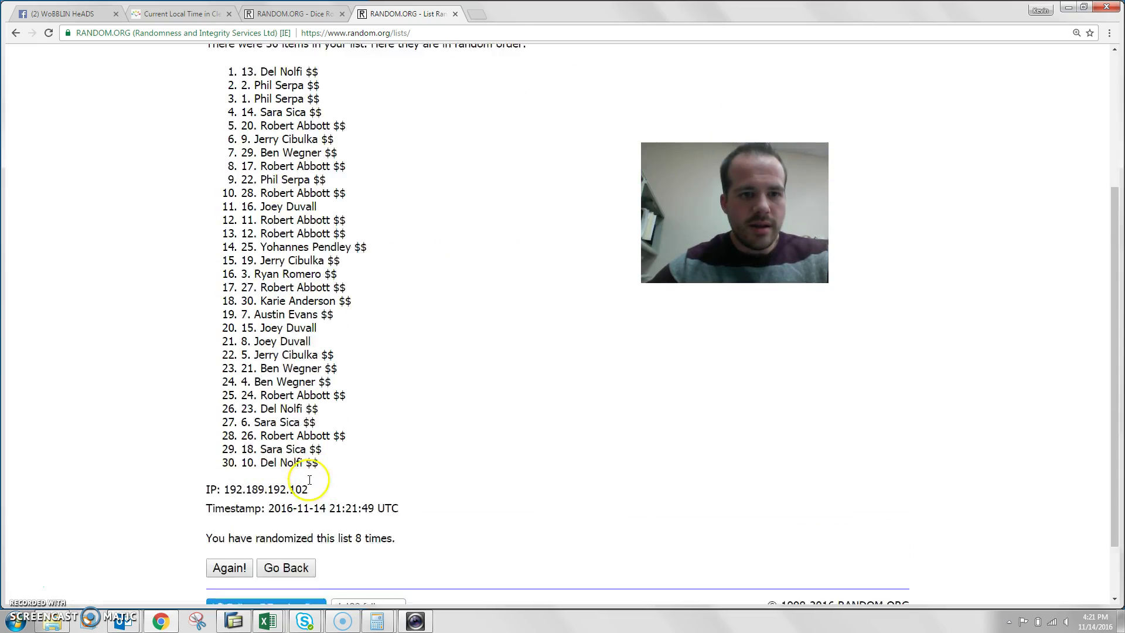
left_click_drag(349, 464, 396, 464)
left_click(286, 14)
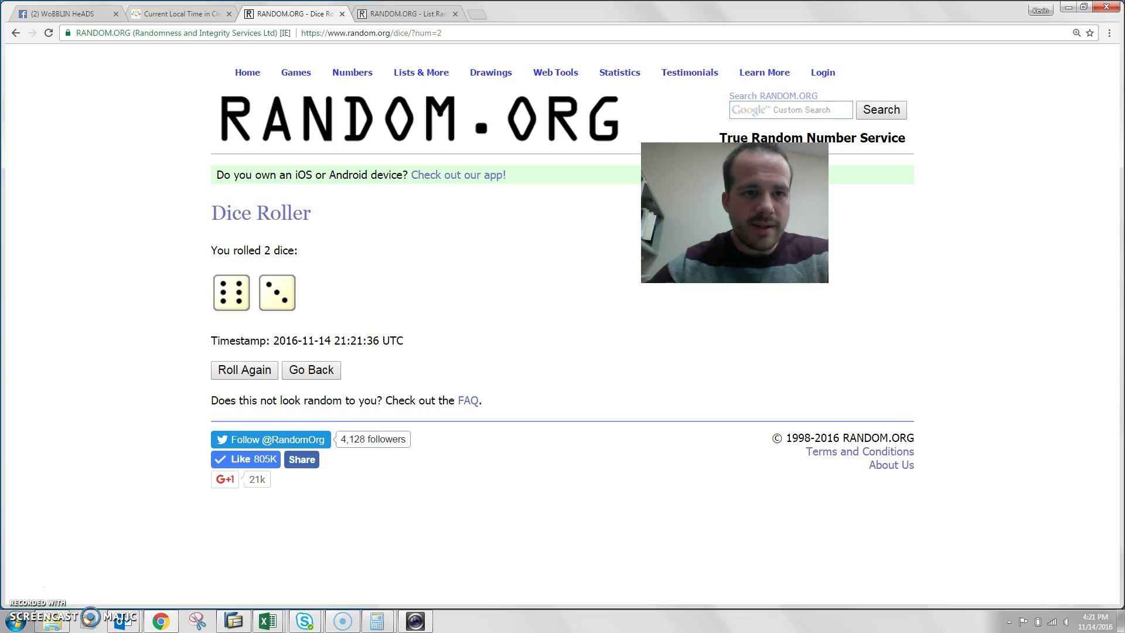
left_click(410, 15)
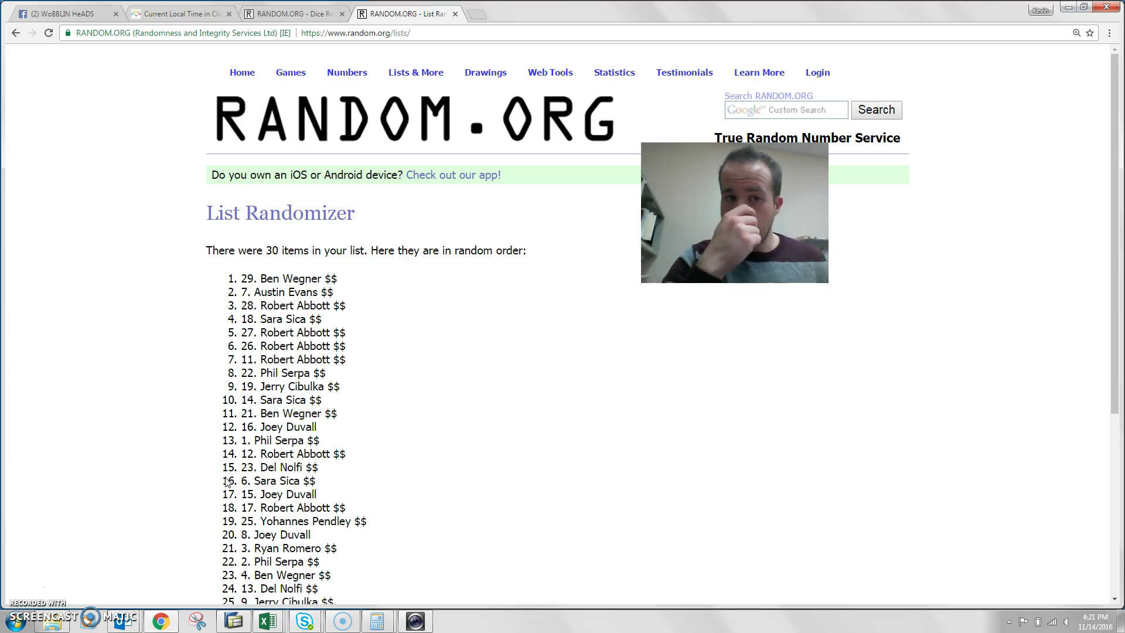
key("ctrl+plus")
key("ctrl+plus")
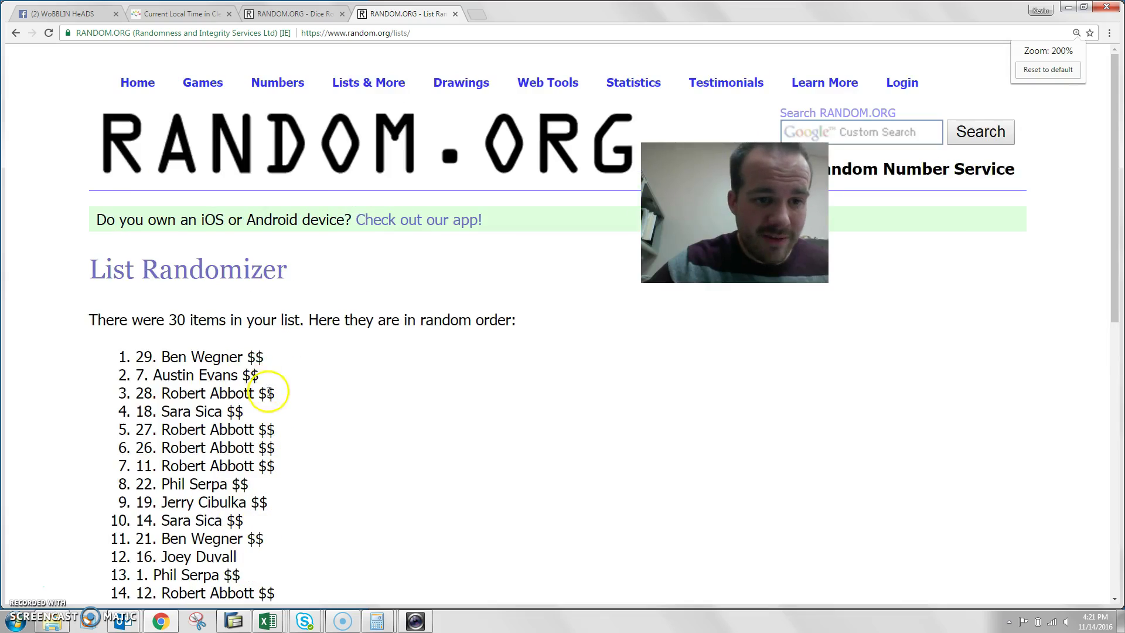
key("ctrl+plus")
scroll(250, 412, "down", 1)
mouse_move(57, 313)
left_mouse_down()
mouse_move(212, 325)
mouse_move(267, 355)
left_mouse_up()
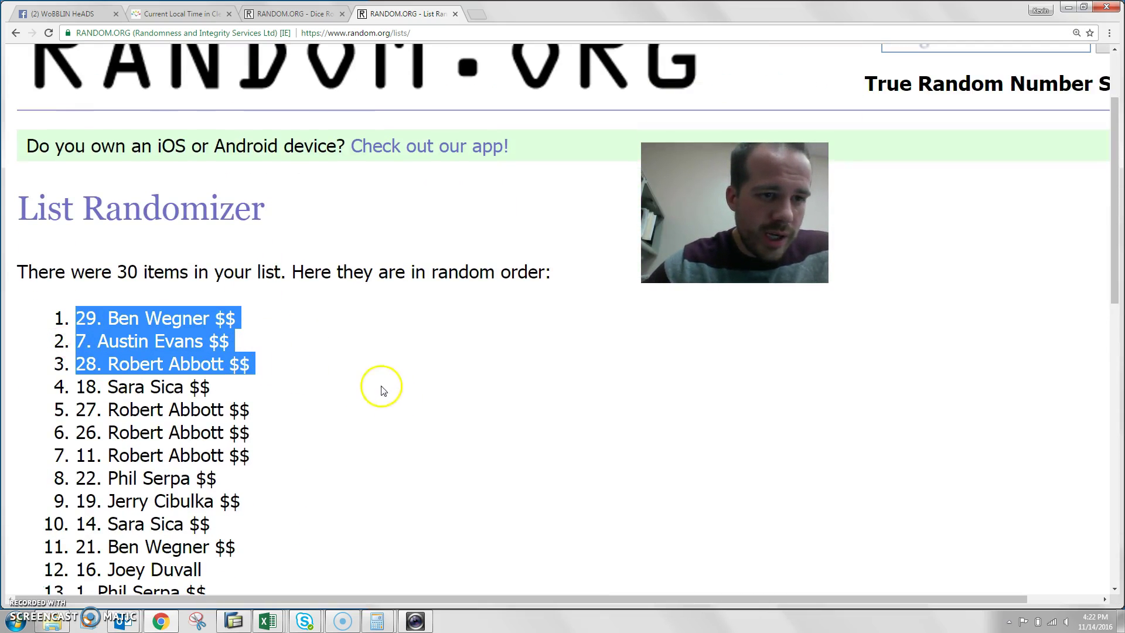
left_click_drag(95, 273, 290, 280)
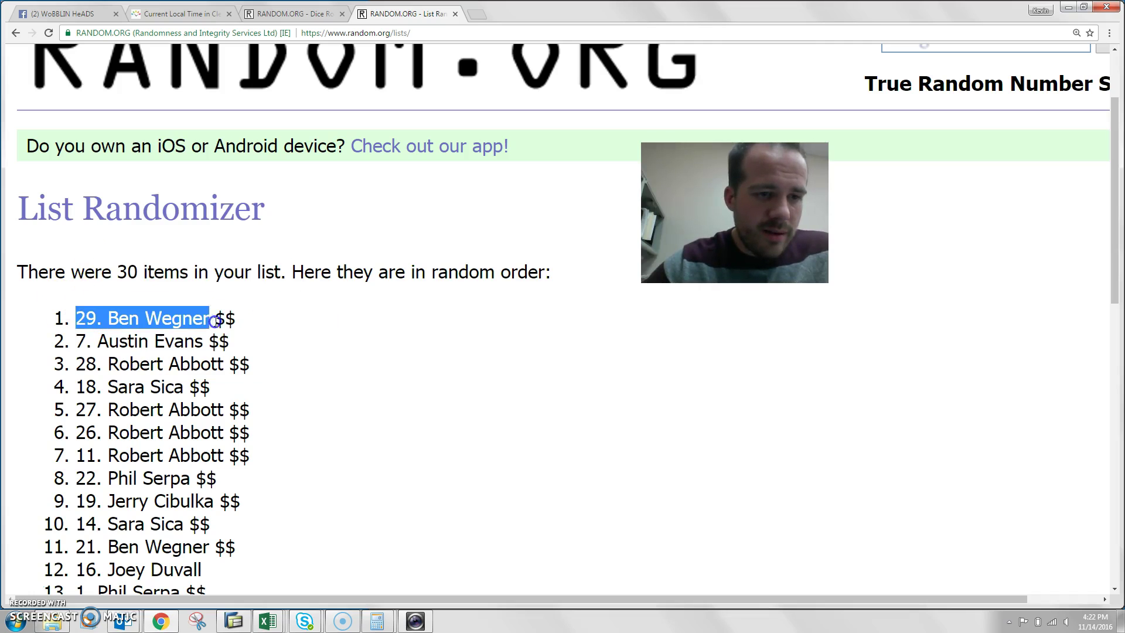
mouse_move(58, 304)
left_mouse_down()
mouse_move(304, 366)
mouse_move(367, 357)
left_mouse_up()
left_click(388, 405)
scroll(276, 426, "down", 5)
scroll(276, 425, "down", 3)
Pass through the Dice Roller and Current Local Time tabs back to the WoBBLIN HeADS thread
left_click(307, 15)
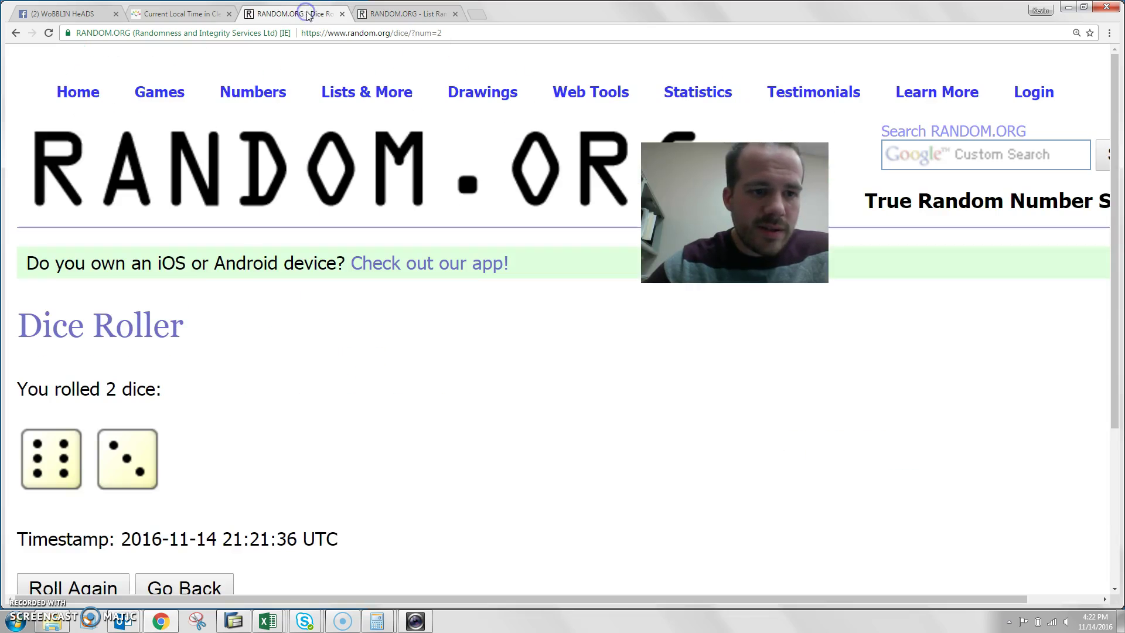
left_click(202, 14)
left_click(48, 12)
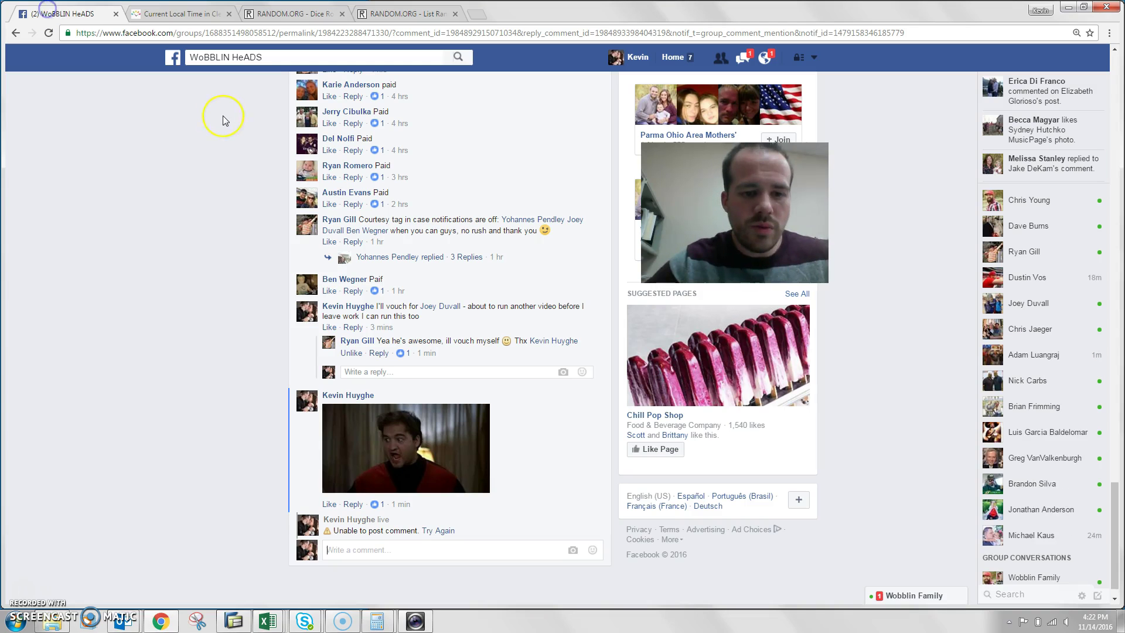